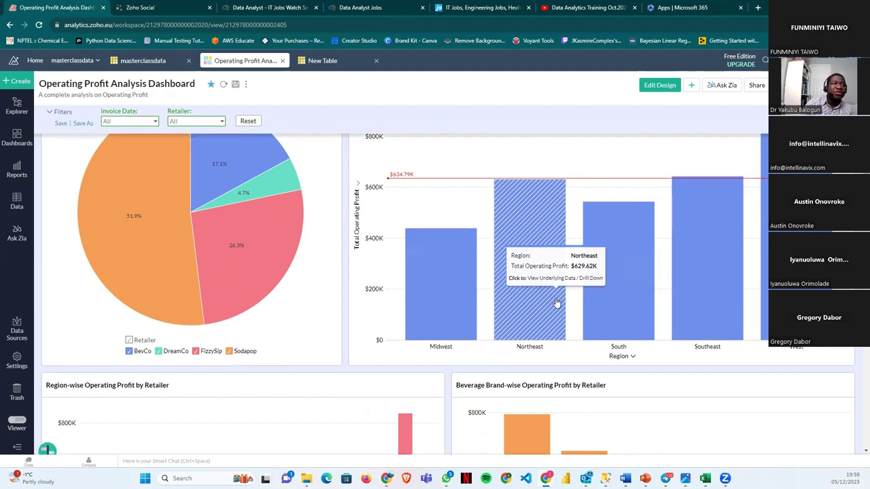
Examine the Operating Profit Analysis Dashboard, from the summary cards and retailer and region charts down to the retailer and region table
scroll(556, 303, up, 5)
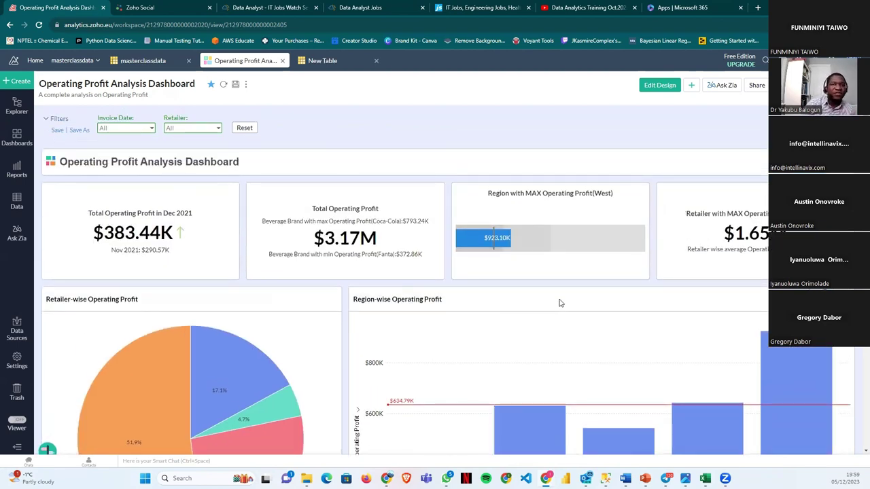
scroll(556, 301, down, 5)
scroll(559, 304, up, 1)
scroll(559, 304, up, 2)
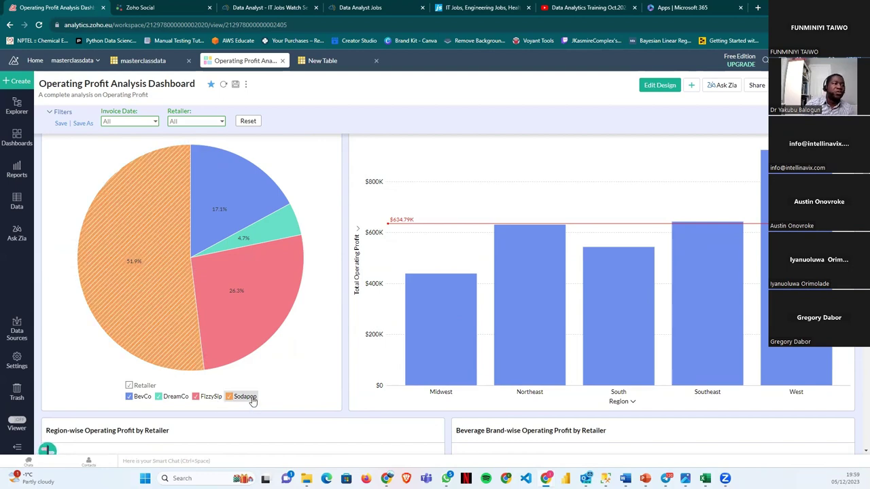
mouse_move(192, 229)
scroll(414, 281, down, 5)
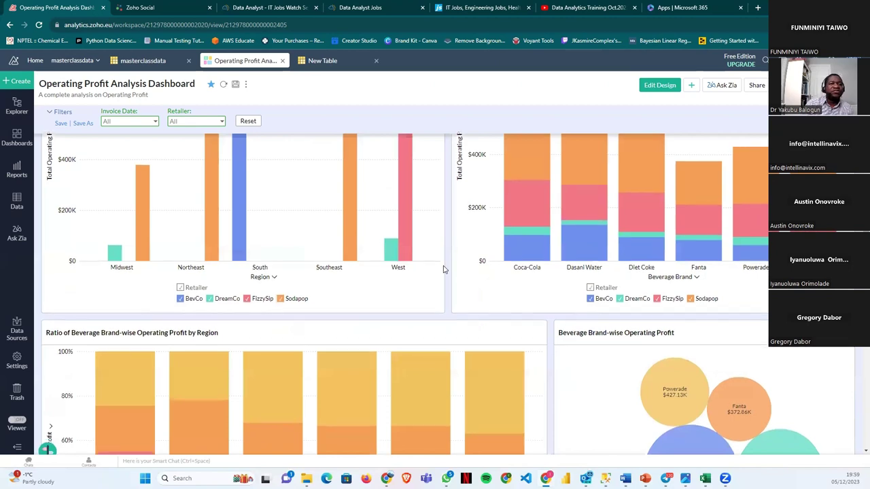
scroll(408, 307, down, 6)
scroll(407, 307, down, 5)
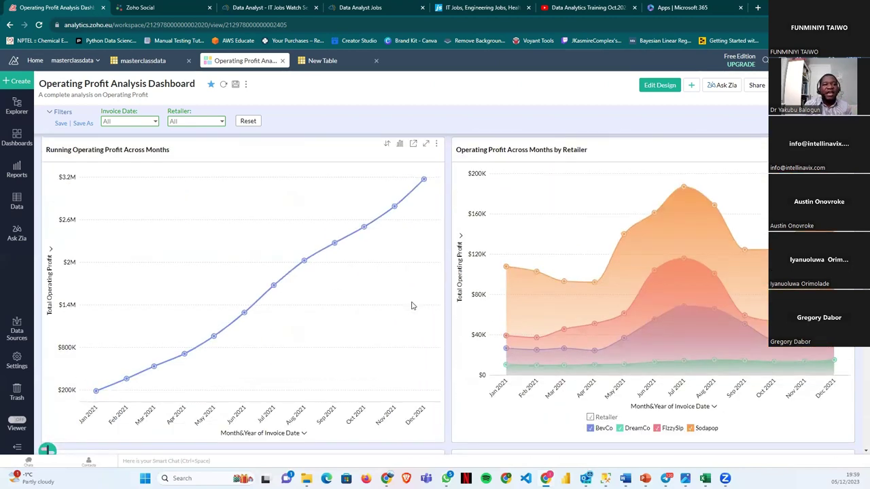
scroll(414, 308, down, 2)
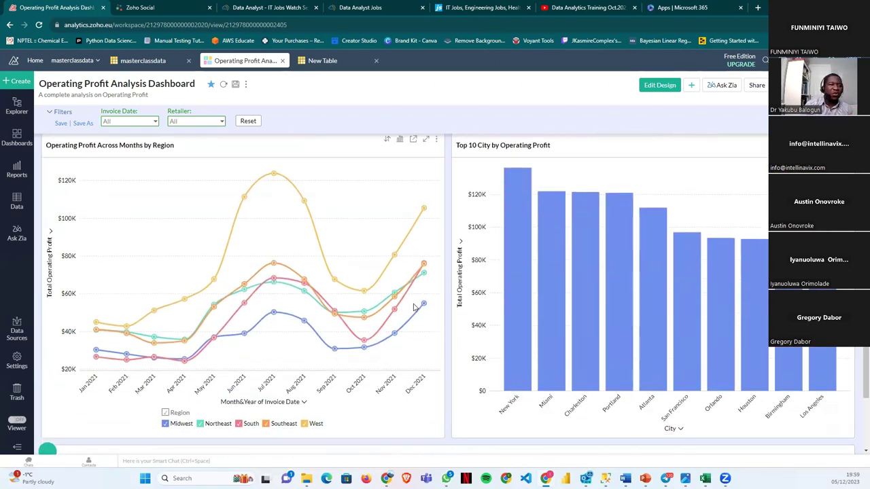
scroll(413, 308, down, 3)
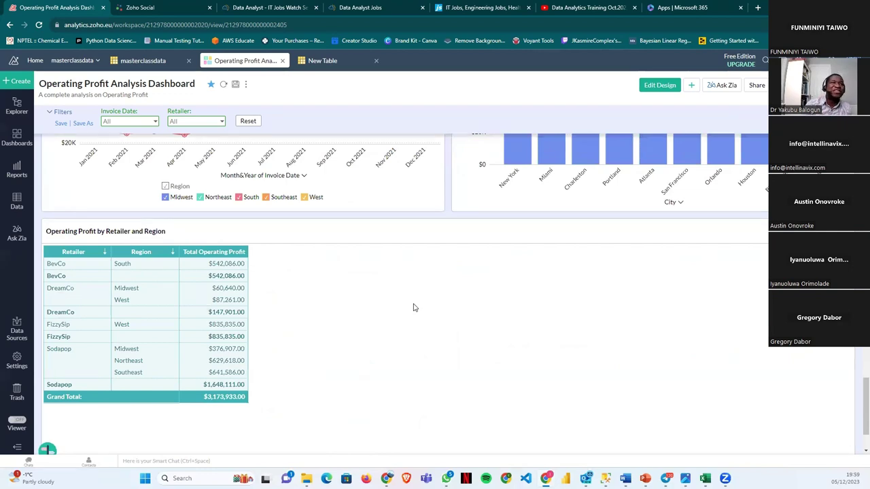
scroll(414, 308, up, 10)
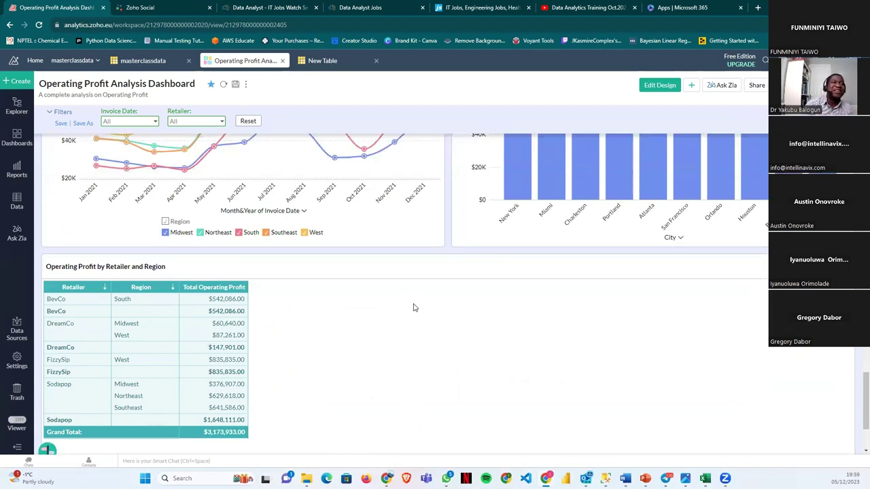
scroll(414, 308, up, 3)
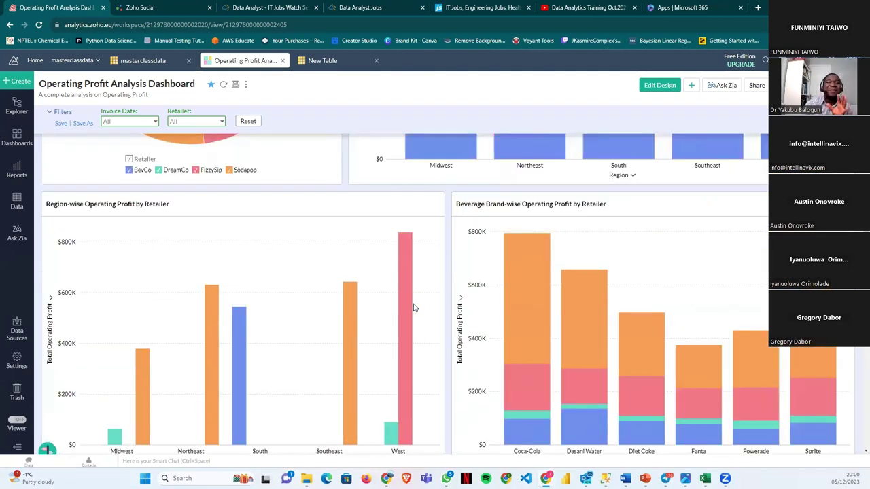
scroll(414, 308, up, 6)
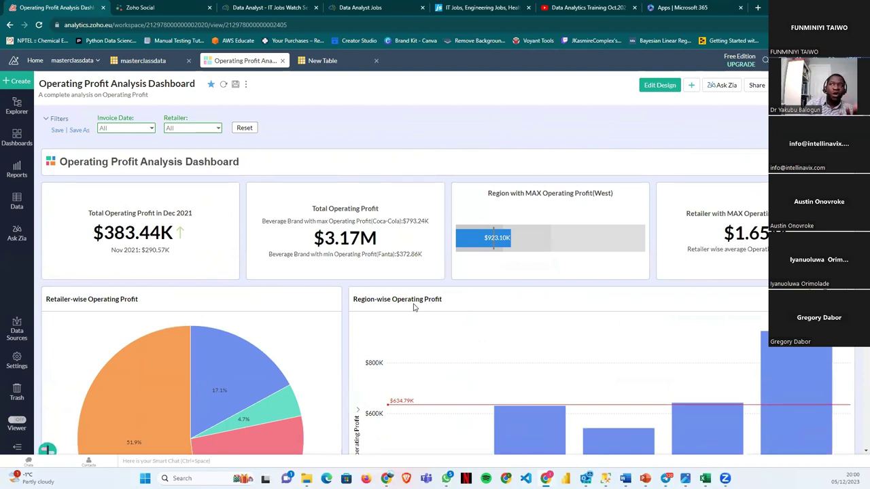
Start a new table import from the Files data source and name the table training
click(328, 63)
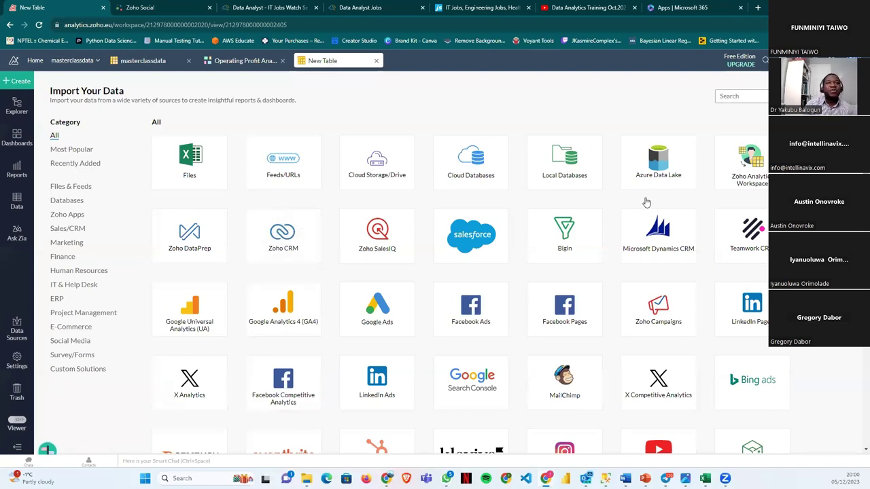
scroll(707, 333, down, 4)
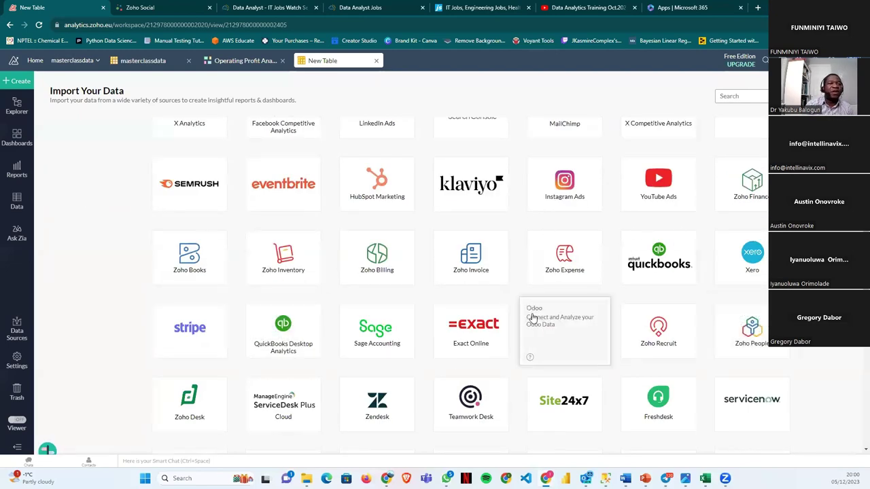
scroll(530, 363, up, 4)
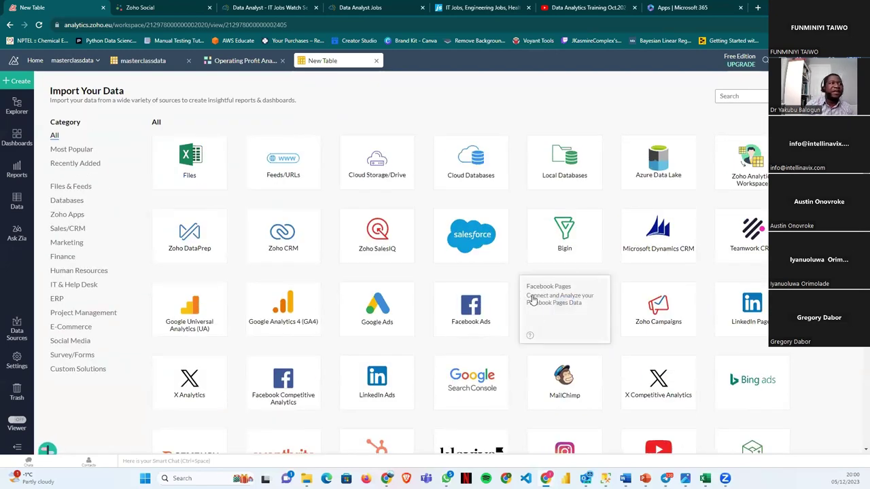
click(195, 165)
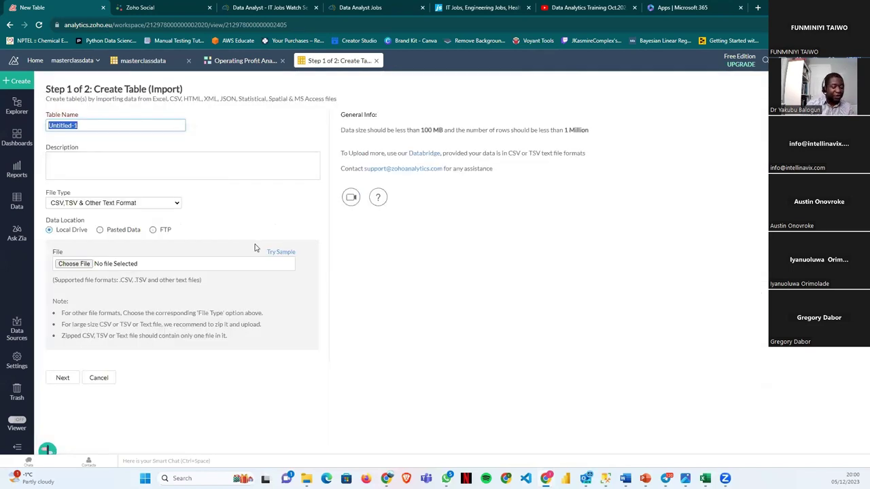
text(training)
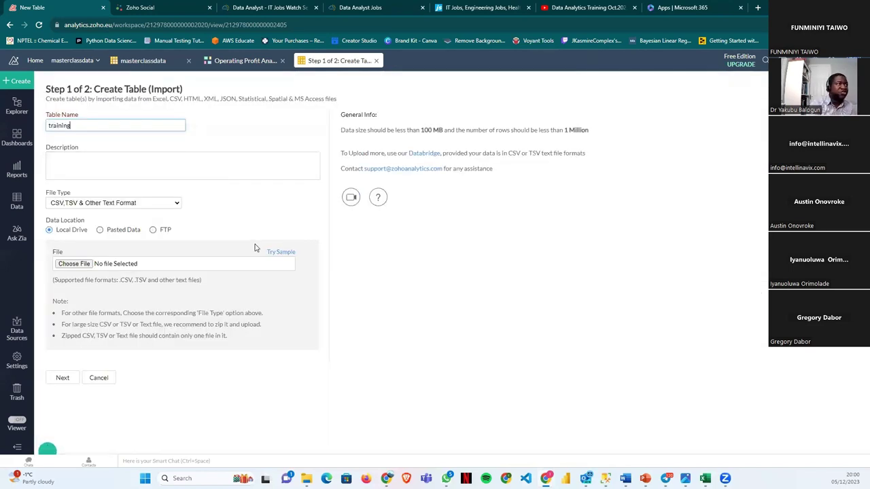
click(142, 161)
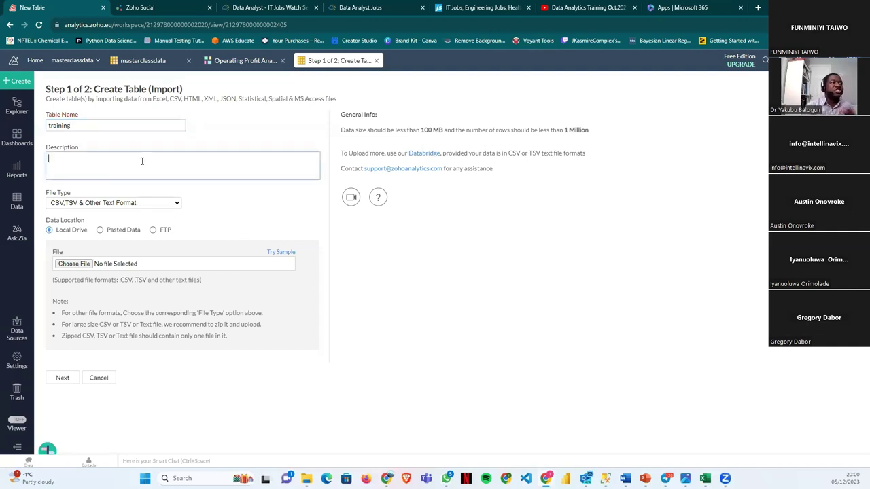
Choose the masterclassdata CSV file from the itelliNavix folder as the import source and continue to the second import step
click(71, 265)
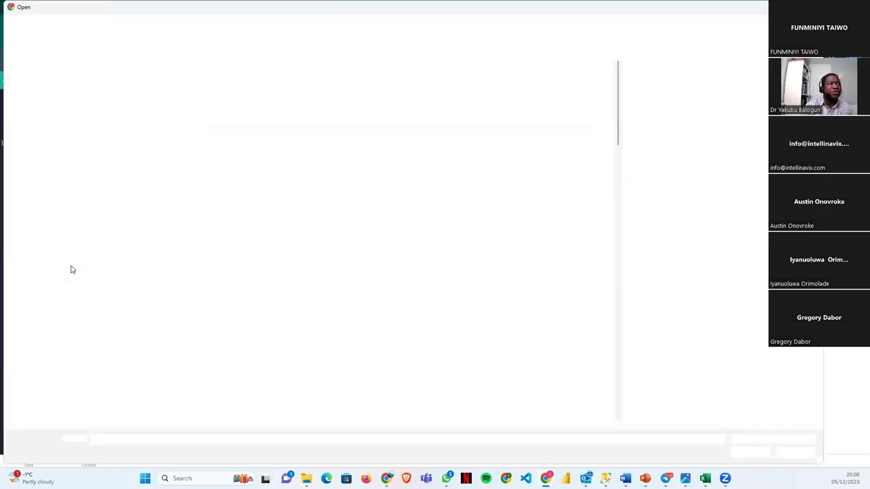
scroll(353, 309, down, 2)
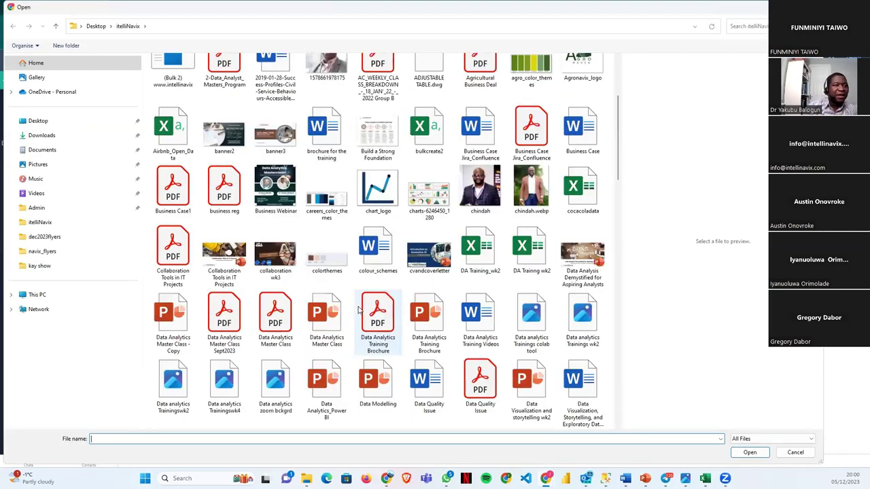
scroll(358, 309, down, 12)
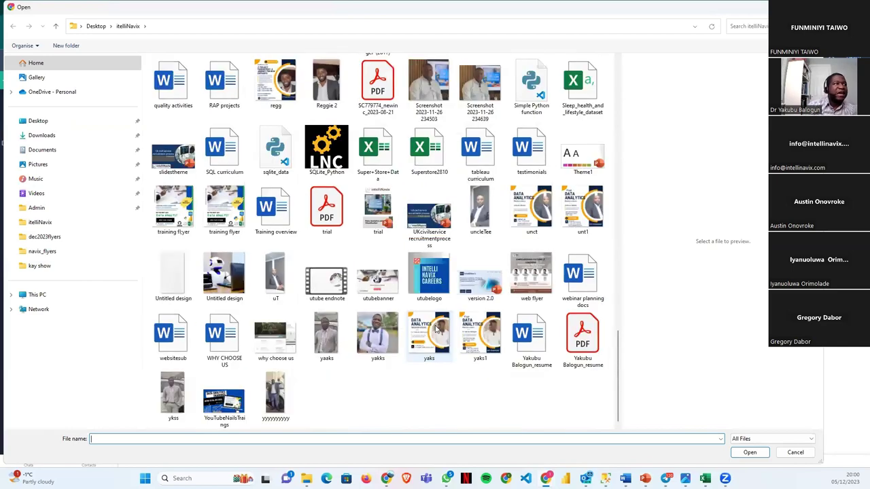
scroll(435, 328, up, 10)
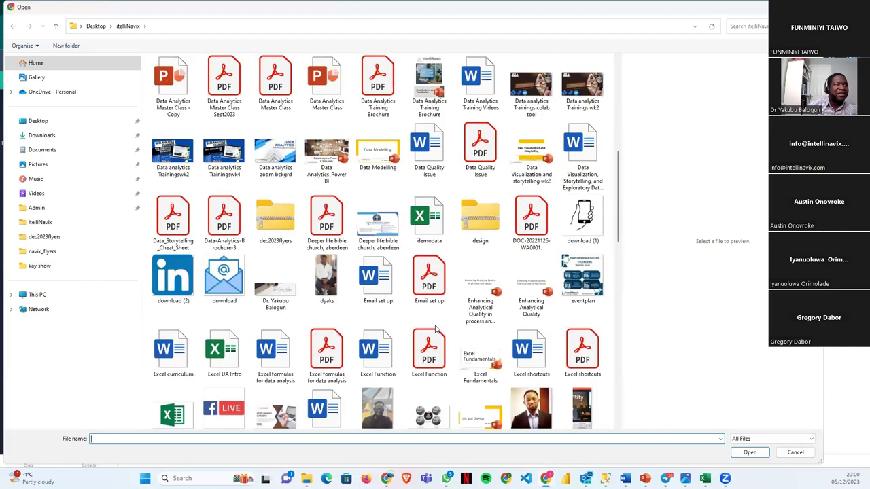
scroll(435, 328, down, 2)
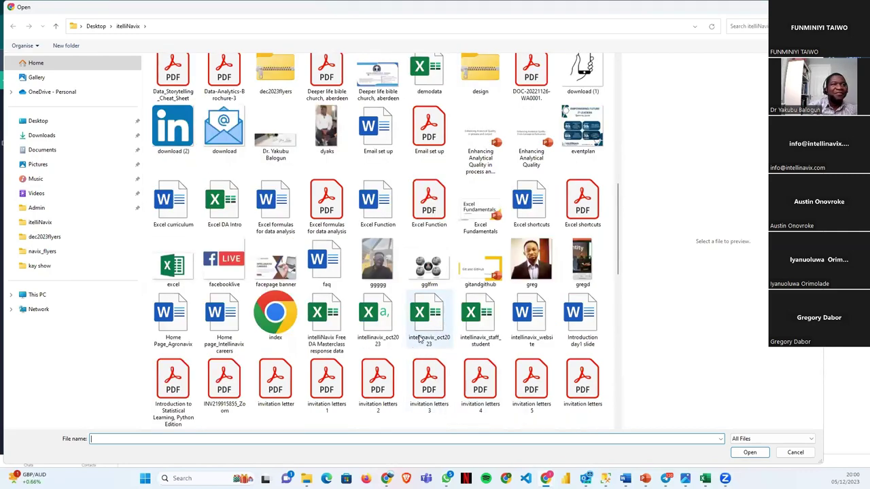
scroll(415, 329, down, 6)
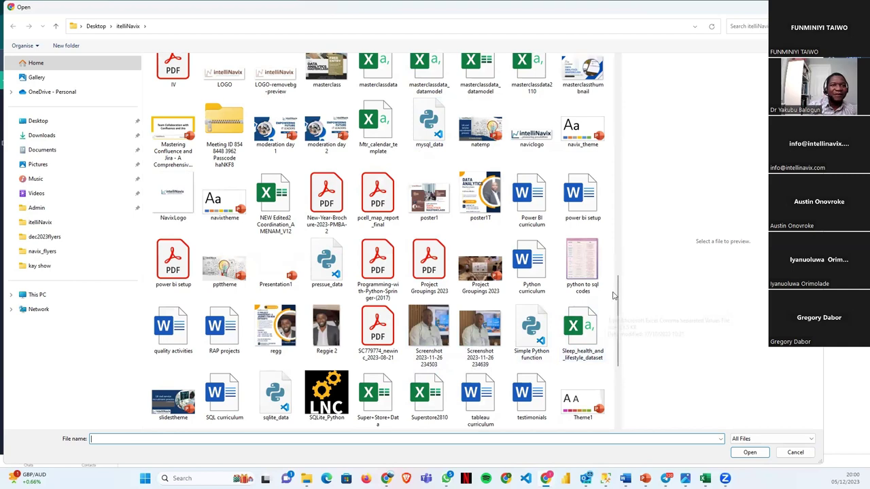
drag(619, 303, 619, 253)
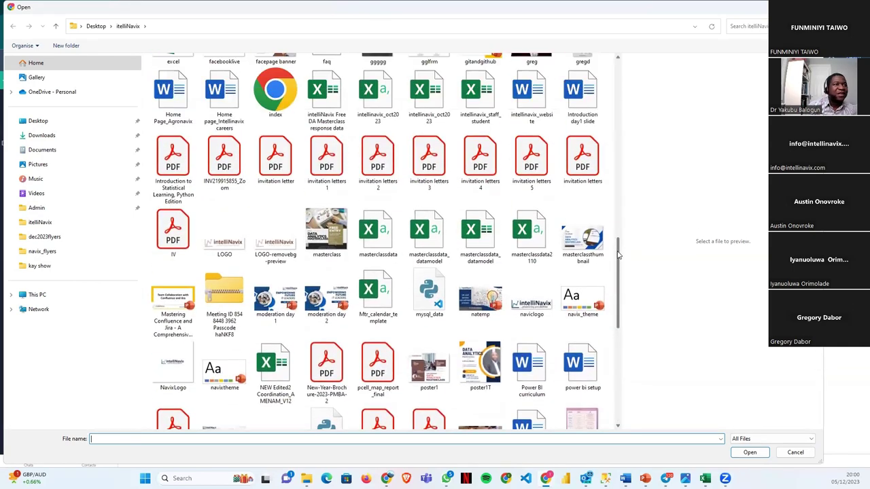
click(381, 231)
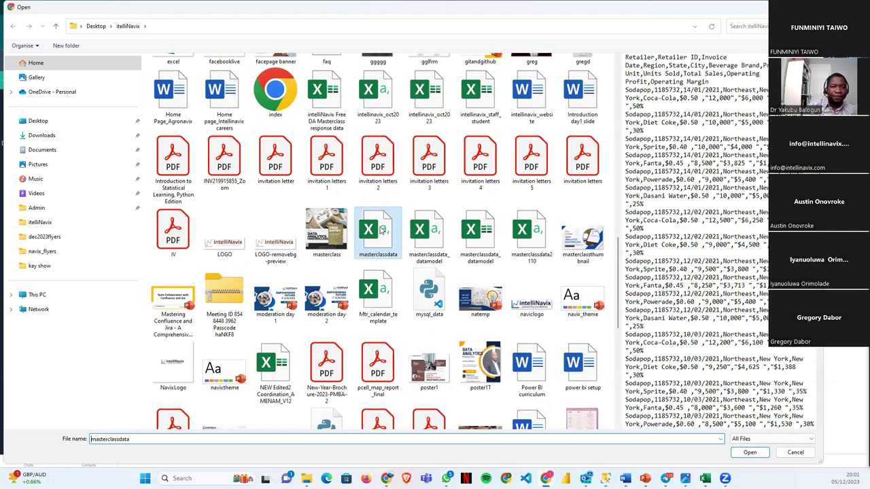
click(751, 453)
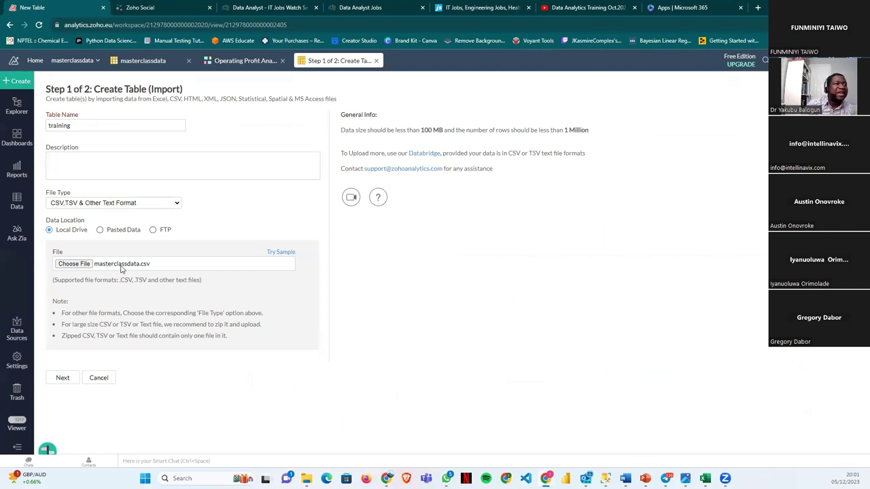
click(64, 378)
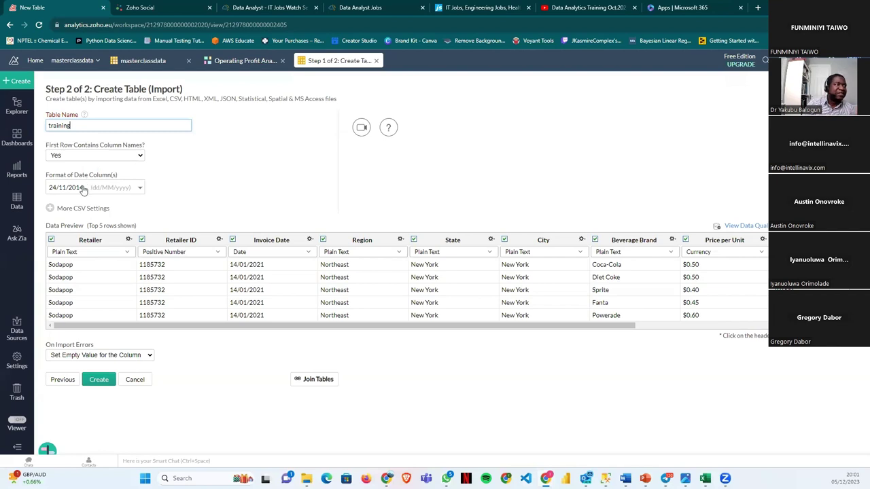
click(137, 189)
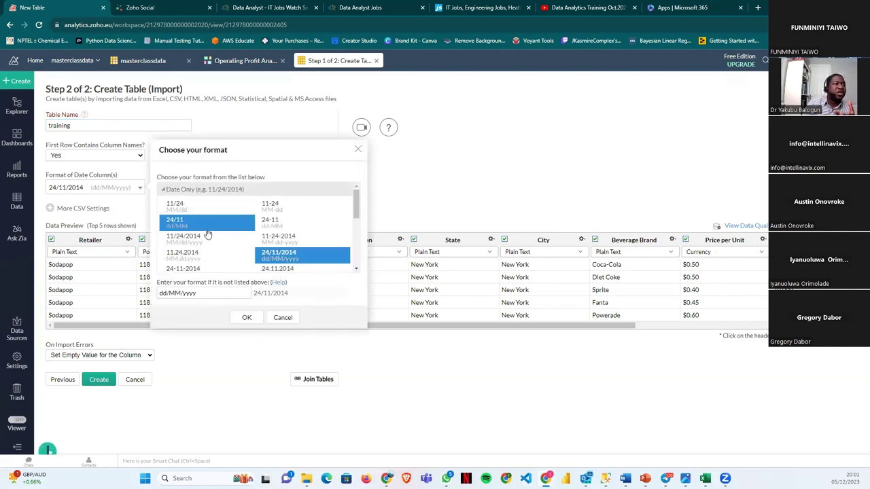
click(282, 317)
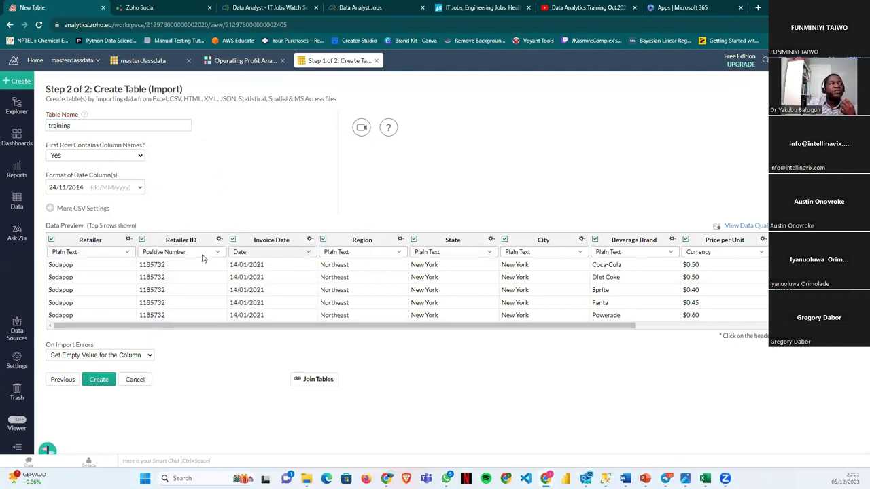
click(120, 253)
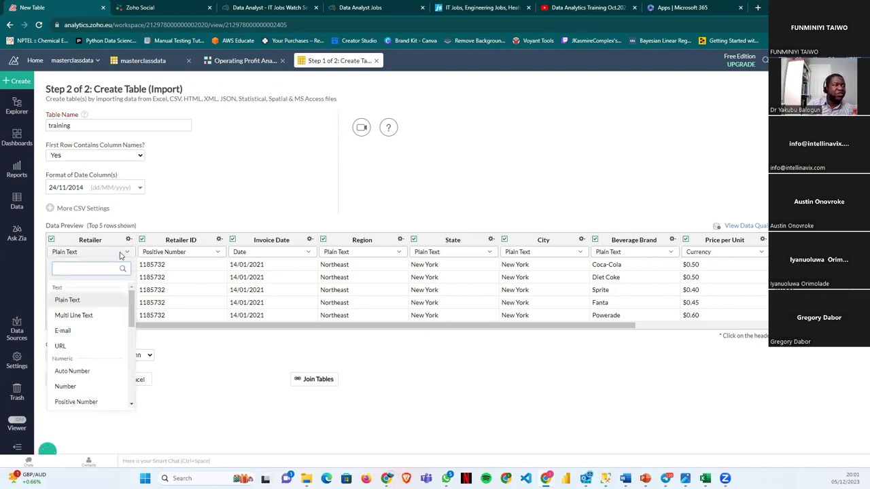
click(120, 255)
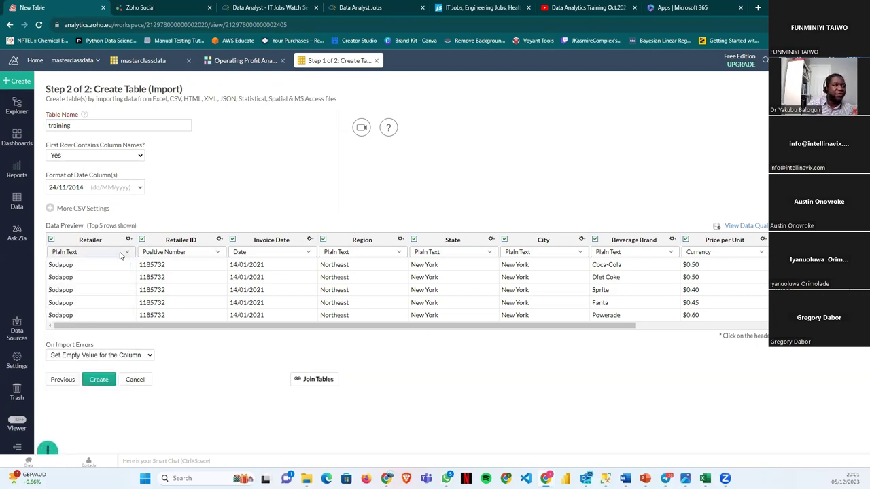
Set the Retailer ID column's data type to Plain Text, review the remaining column types, and create the table
click(216, 253)
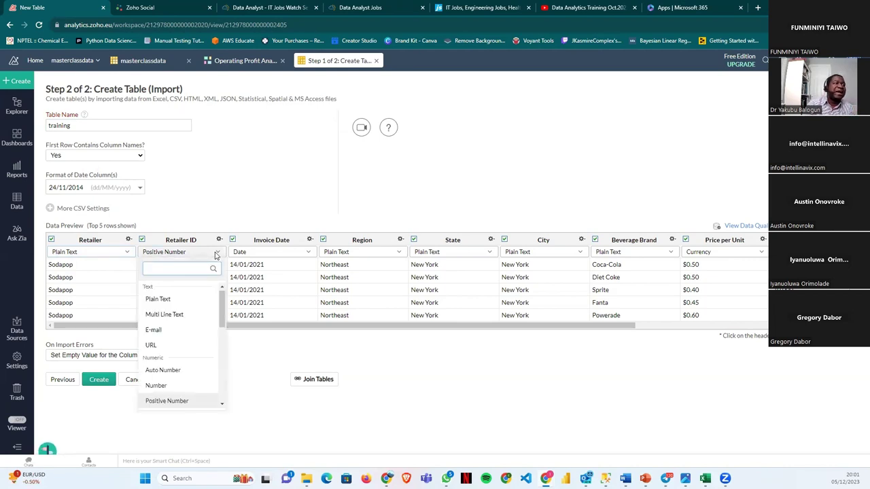
click(174, 299)
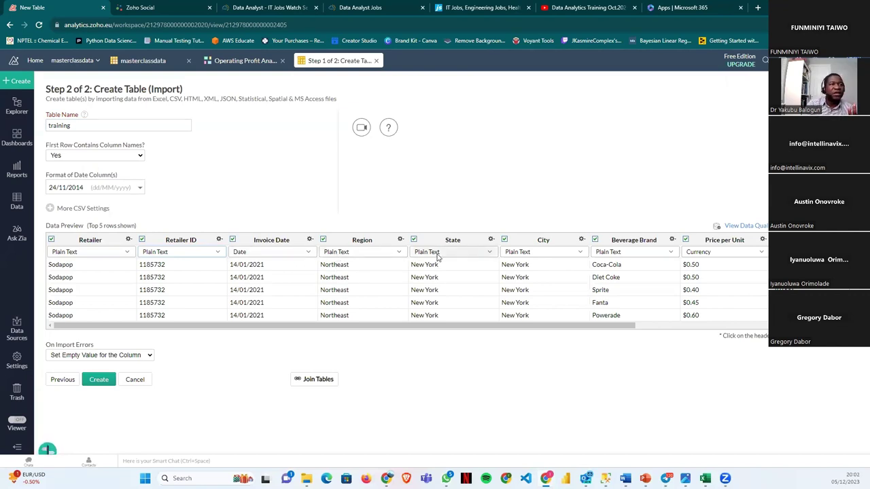
drag(453, 327, 622, 328)
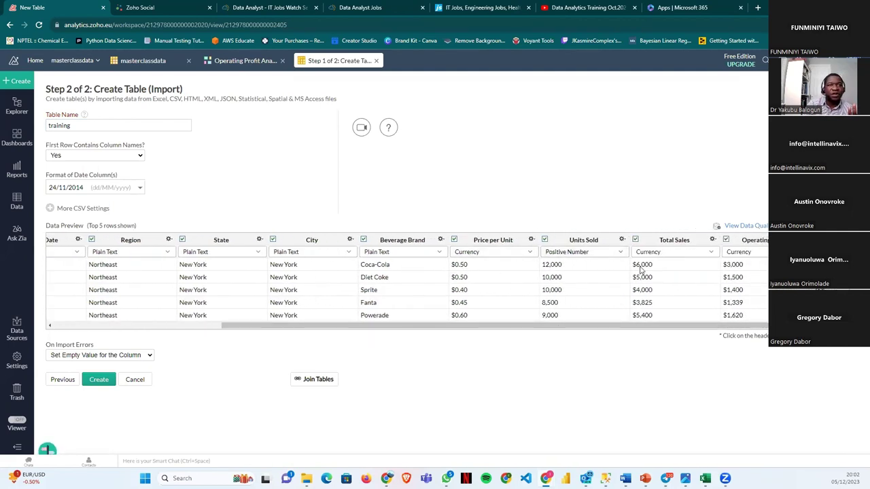
drag(682, 326, 720, 326)
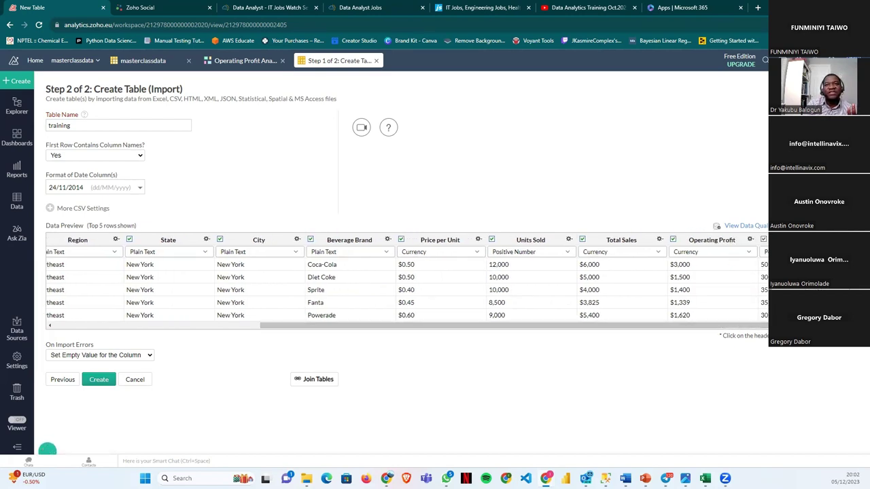
click(764, 252)
click(782, 401)
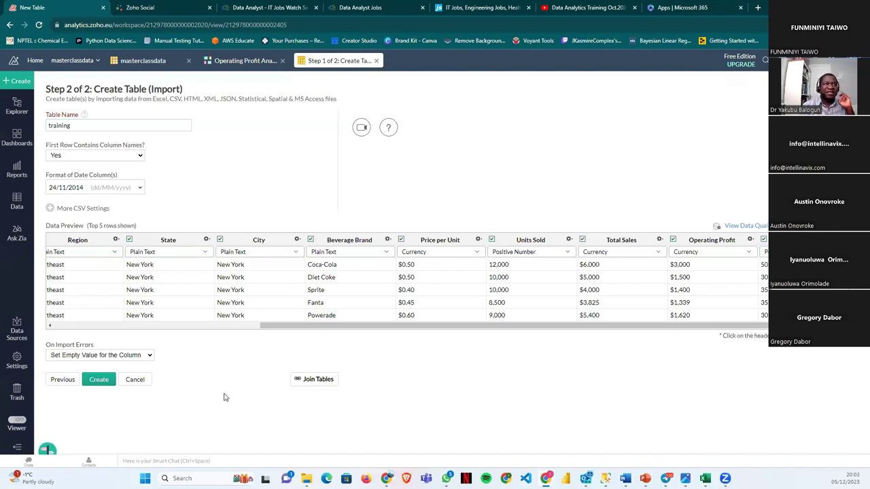
click(99, 381)
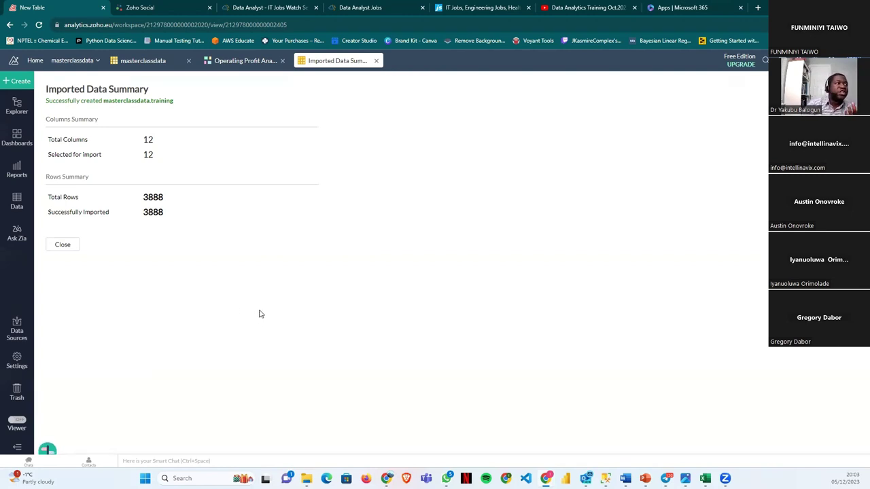
Close the import summary, auto-generate reports for the training table, and look over the summary cards and first charts of the generated dashboard
click(74, 245)
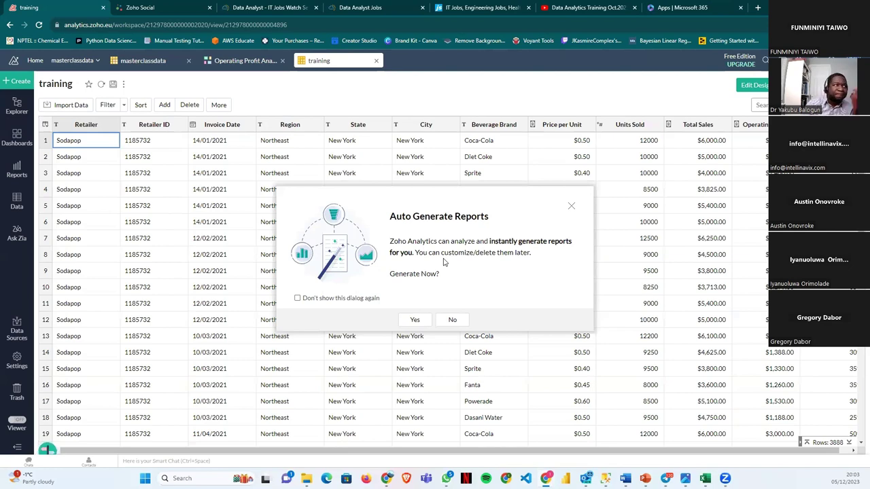
click(414, 320)
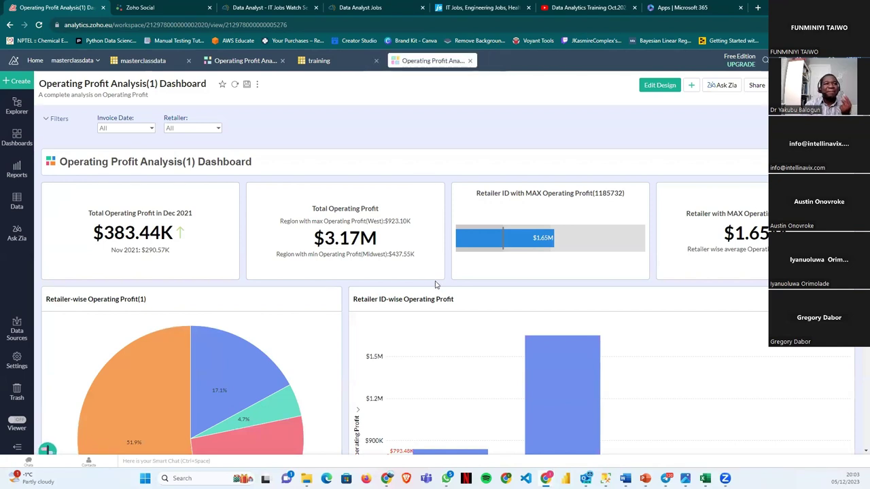
scroll(443, 293, down, 5)
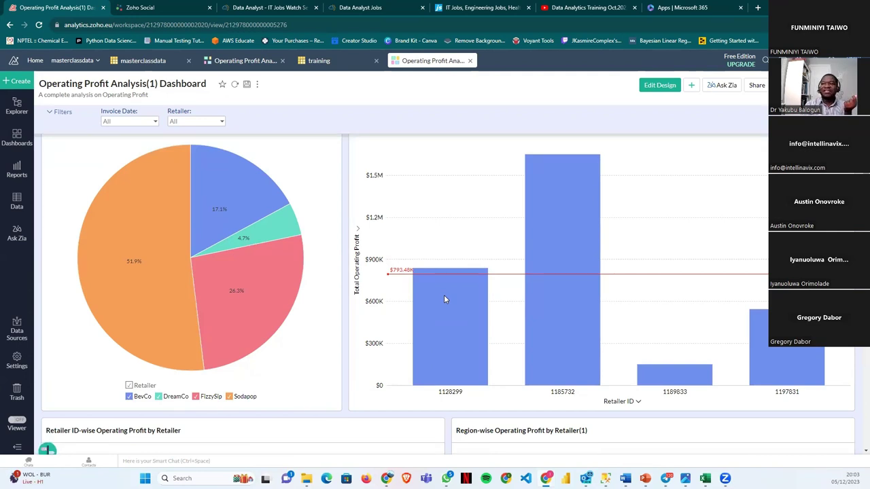
mouse_move(445, 301)
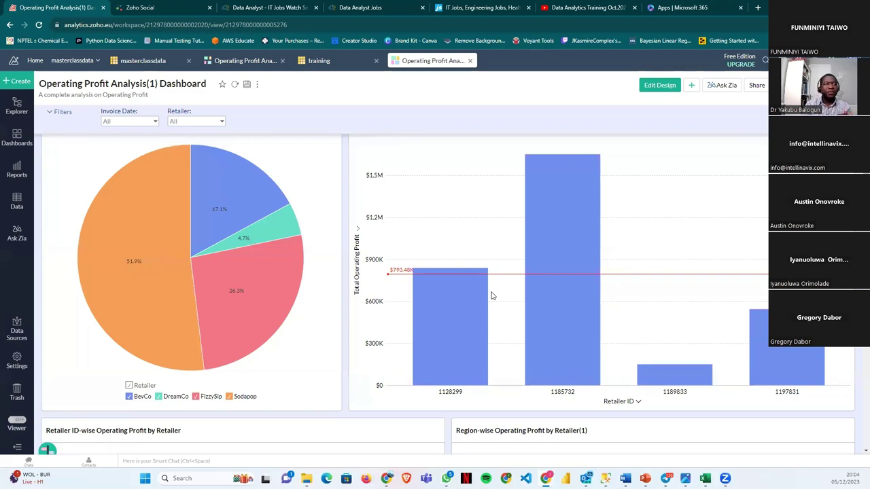
scroll(493, 296, up, 3)
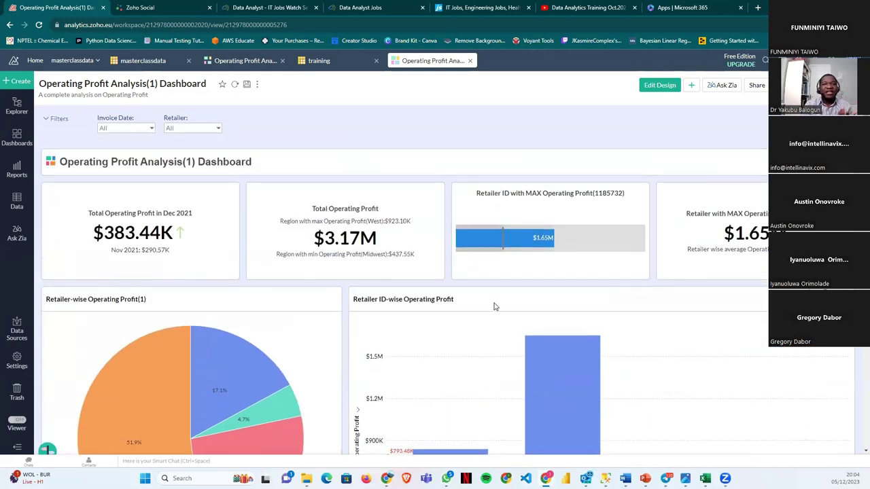
scroll(495, 307, down, 3)
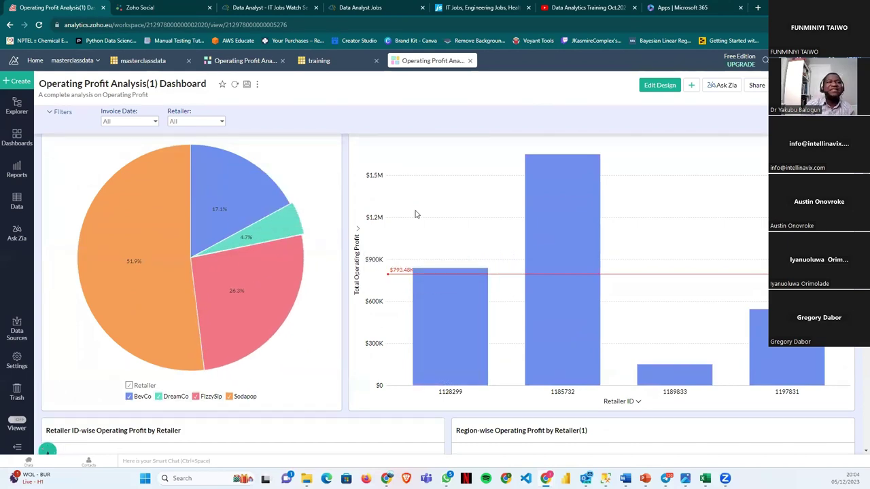
Change the Retailer-wise Operating Profit(1) pie chart to a ring chart and sort it By Retailer - Descending
scroll(579, 280, up, 2)
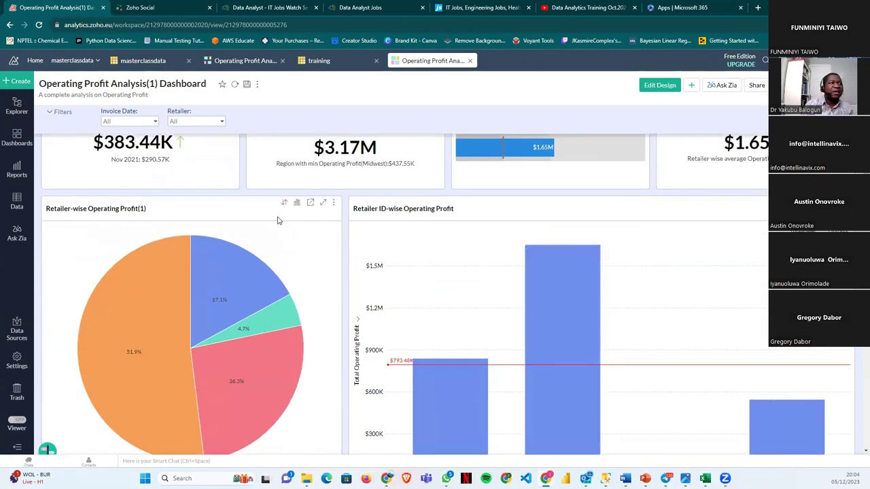
click(297, 205)
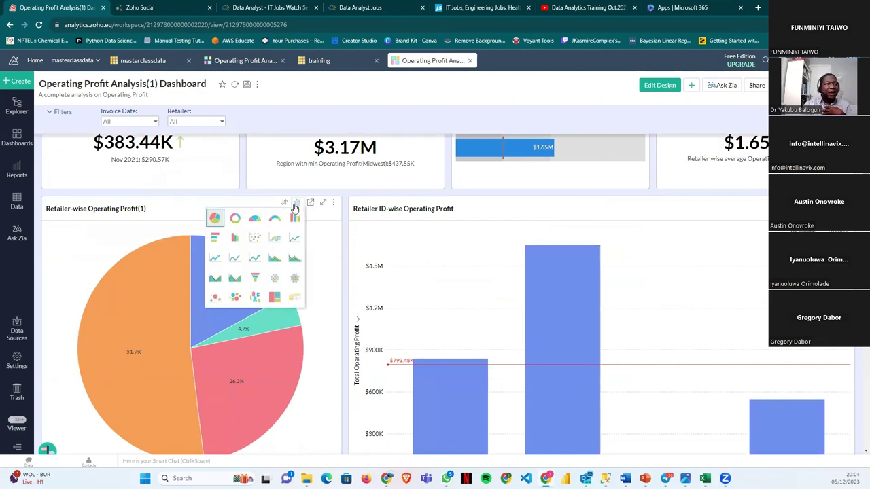
click(236, 219)
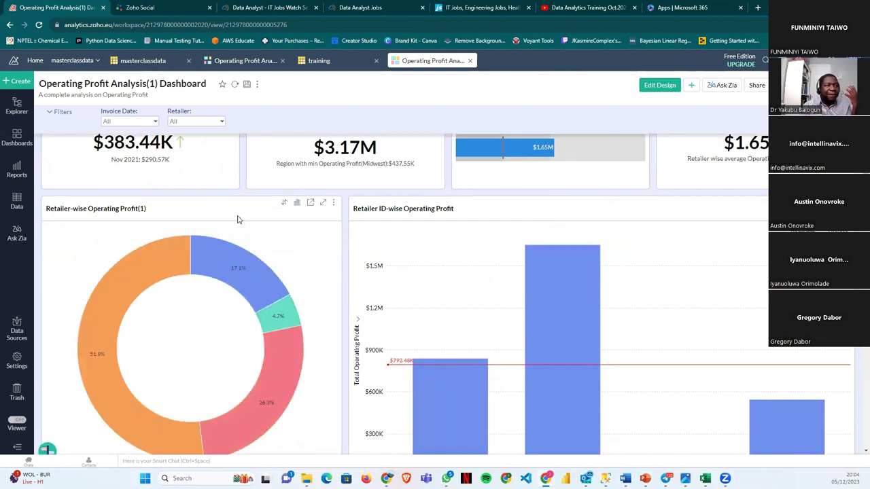
click(284, 206)
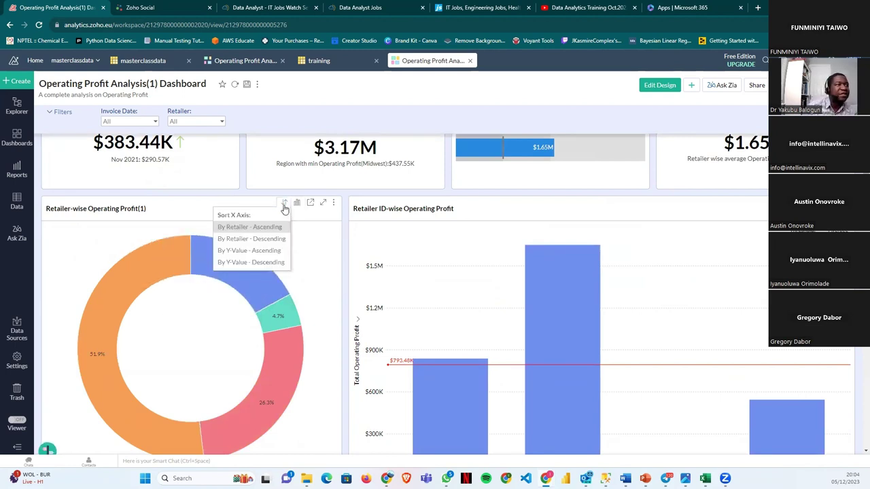
click(250, 238)
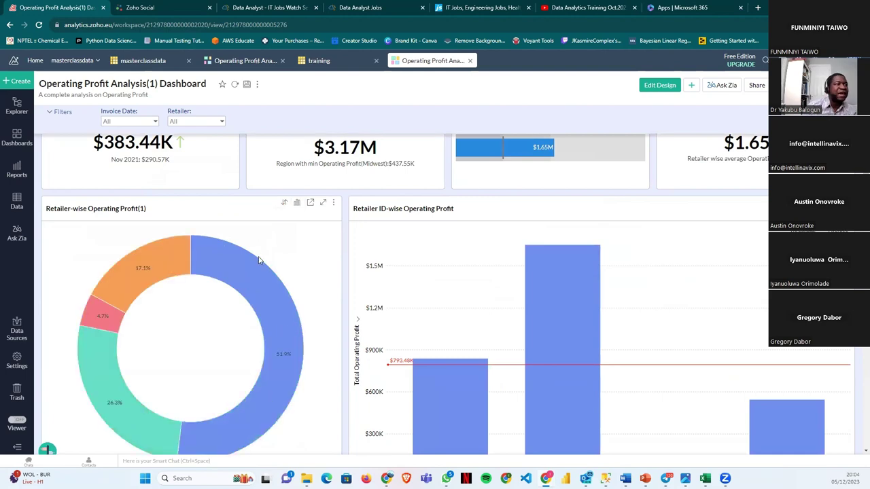
Change the Region-wise Operating Profit by Retailer(1) chart to a horizontal 100% stacked bar chart
scroll(646, 306, down, 2)
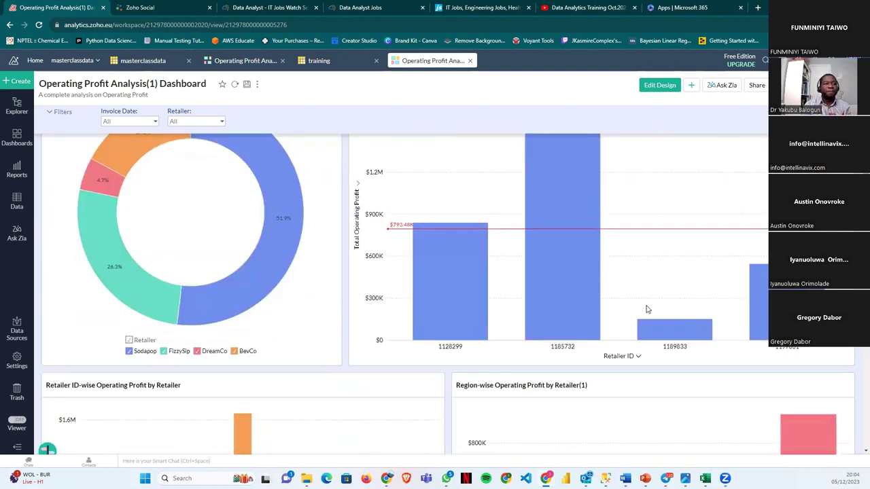
scroll(645, 306, down, 5)
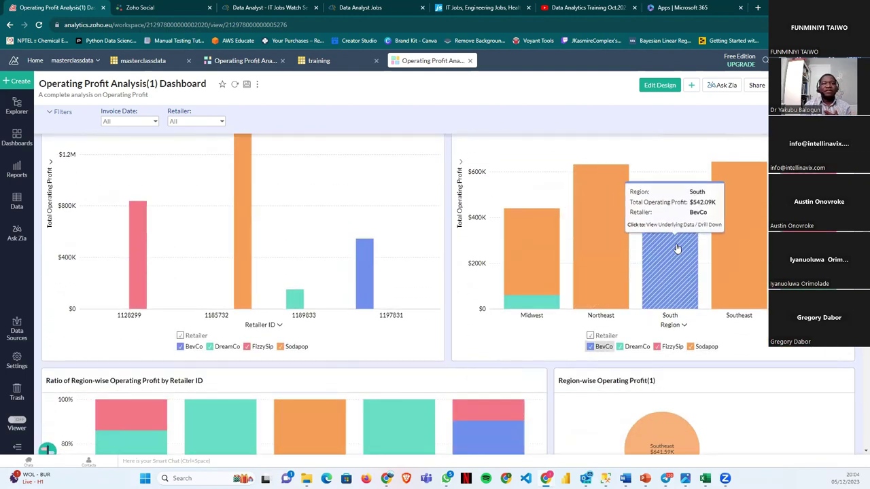
scroll(678, 248, up, 1)
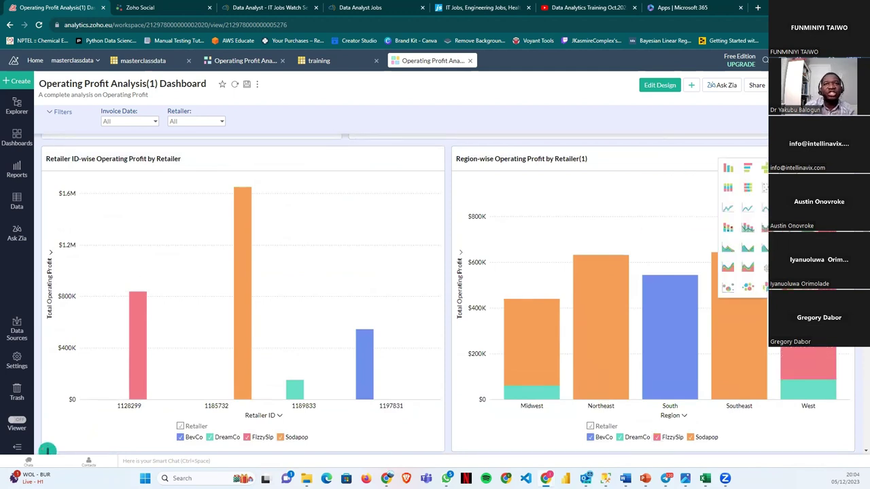
click(747, 227)
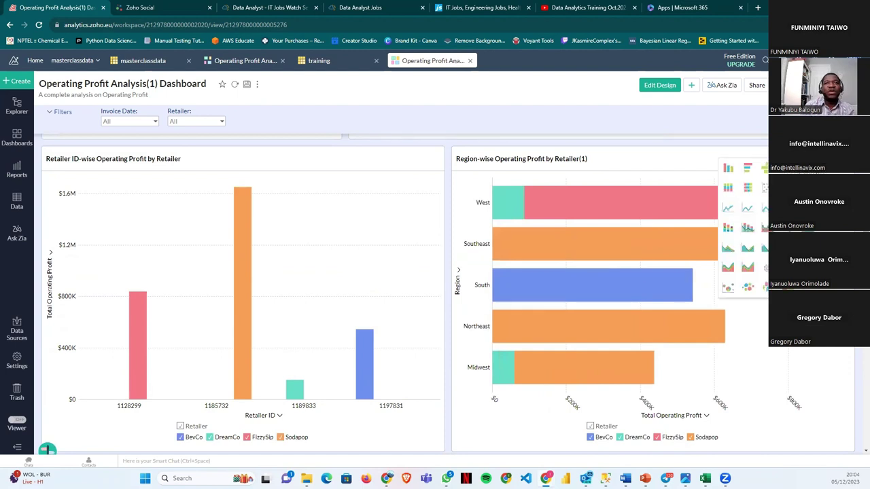
click(746, 191)
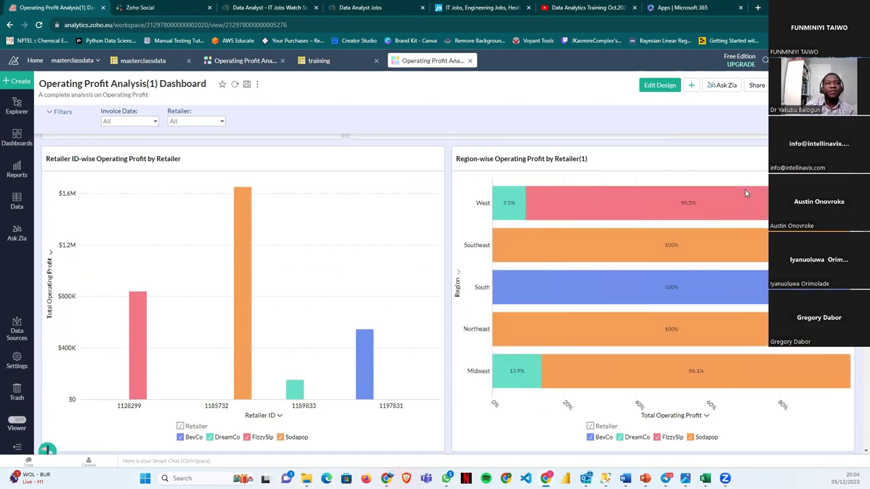
Open the Region-wise Operating Profit(1) bubble chart in an enlarged view within the dashboard
scroll(421, 363, down, 2)
scroll(392, 366, down, 5)
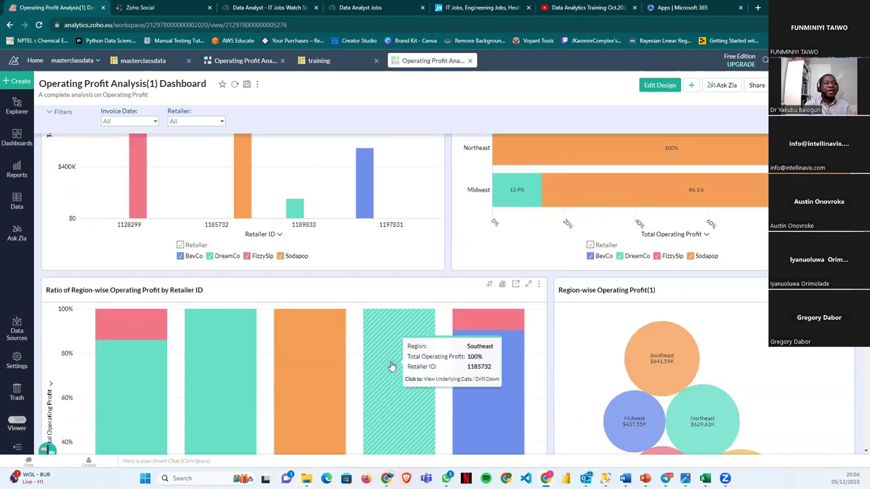
scroll(600, 297, up, 3)
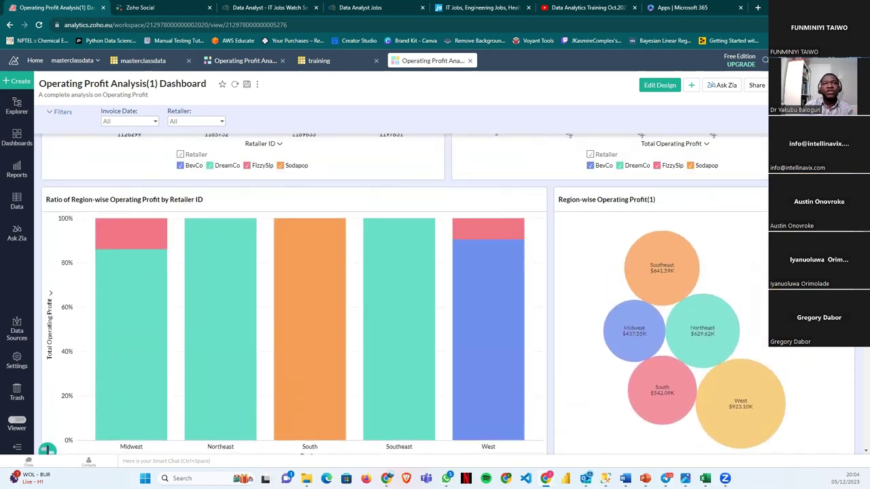
click(725, 258)
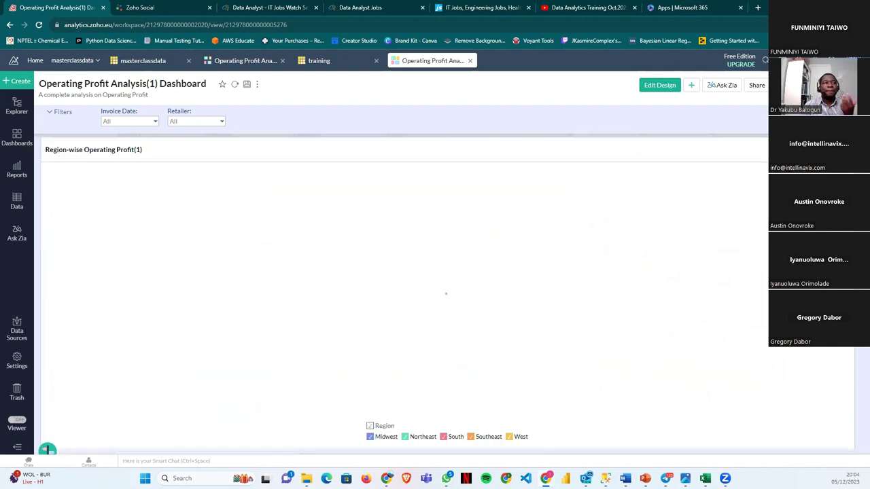